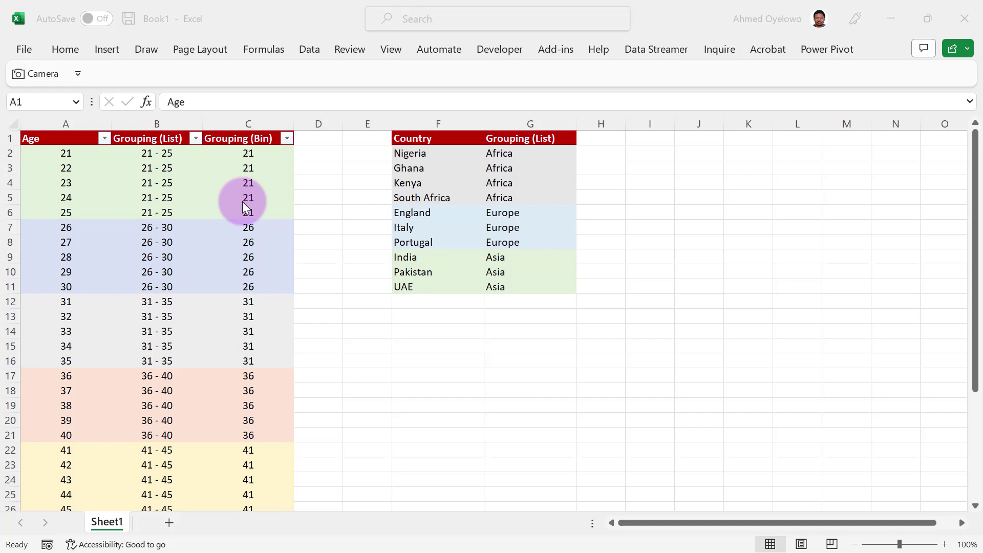
# - Highlight the Age, Grouping (List), Grouping (Bin) and region columns in Excel to compare groupings
pyautogui.click(57, 140)
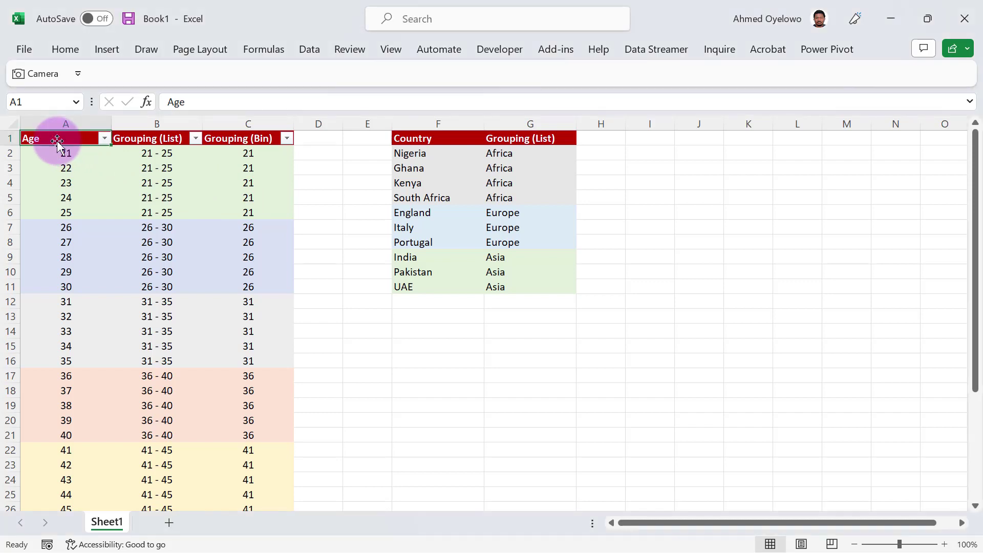
pyautogui.moveTo(145, 141); pyautogui.dragTo(158, 246)
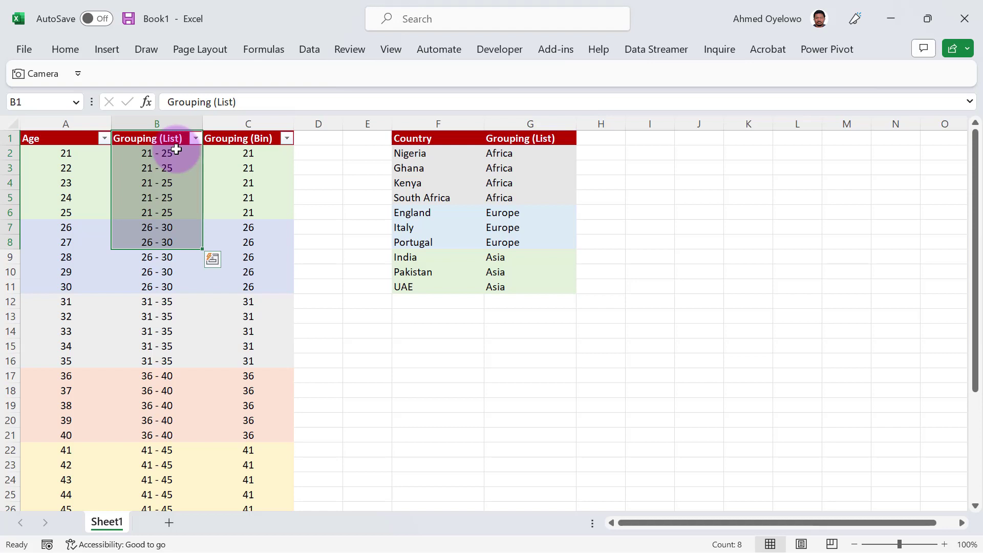
pyautogui.click(146, 149)
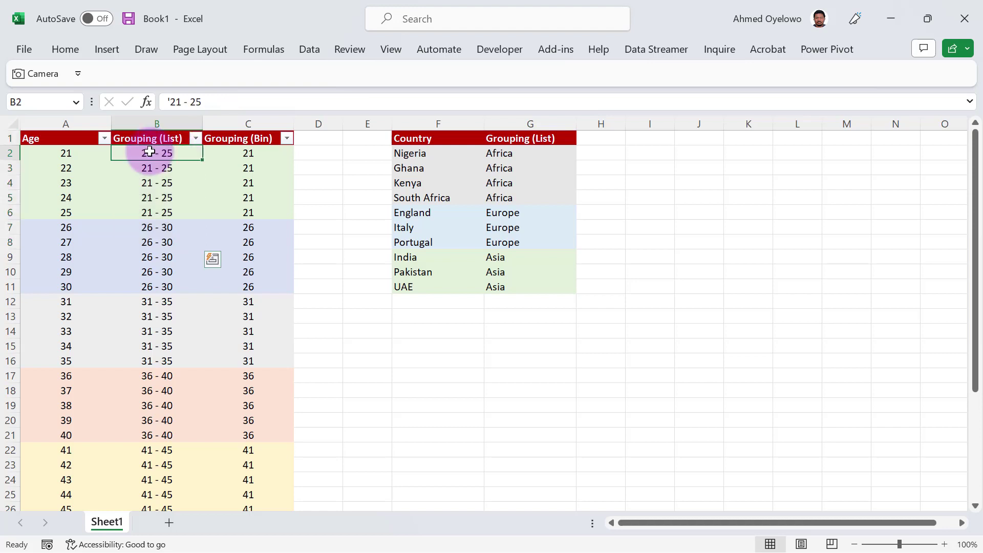
pyautogui.moveTo(143, 137); pyautogui.dragTo(159, 283)
pyautogui.moveTo(510, 137); pyautogui.dragTo(529, 281)
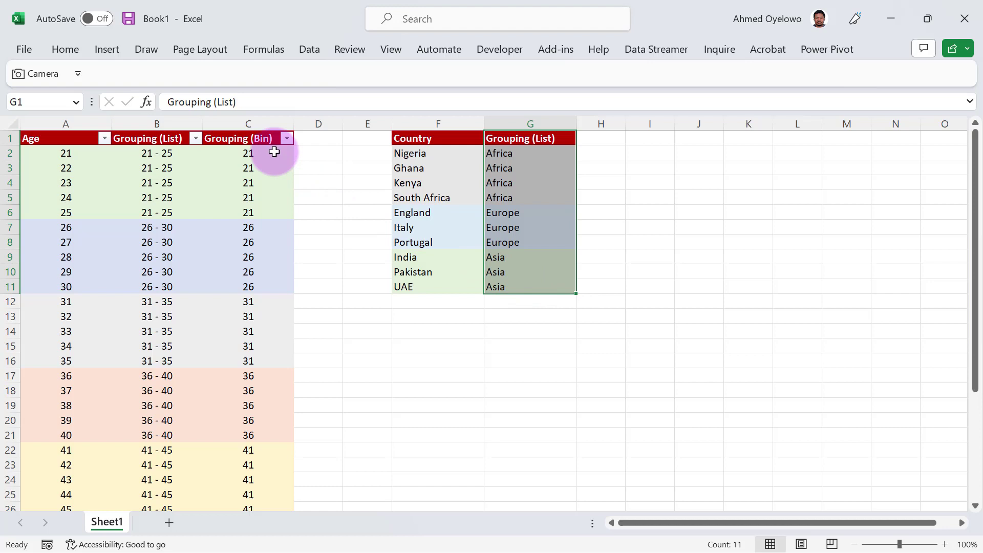
pyautogui.moveTo(251, 138); pyautogui.dragTo(264, 238)
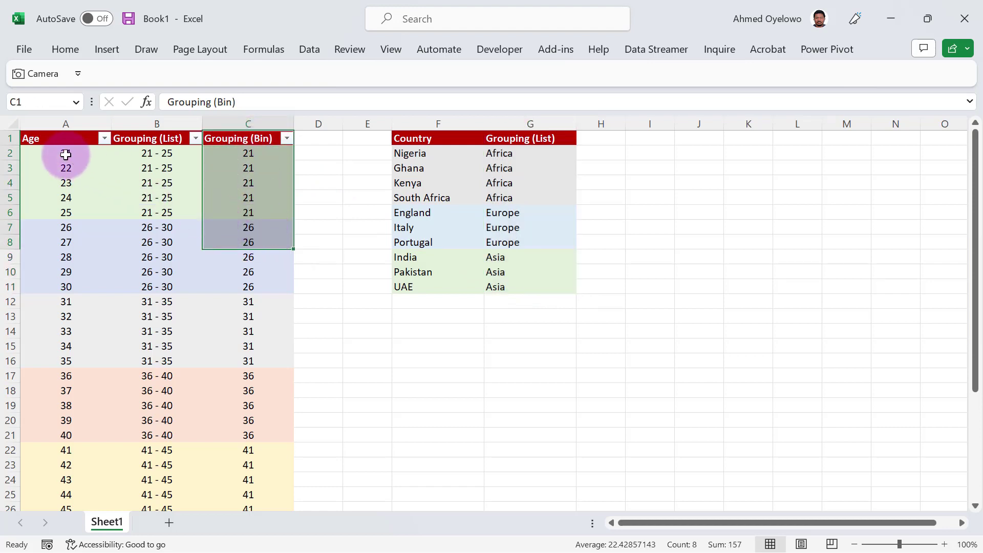
pyautogui.moveTo(62, 154); pyautogui.dragTo(72, 211)
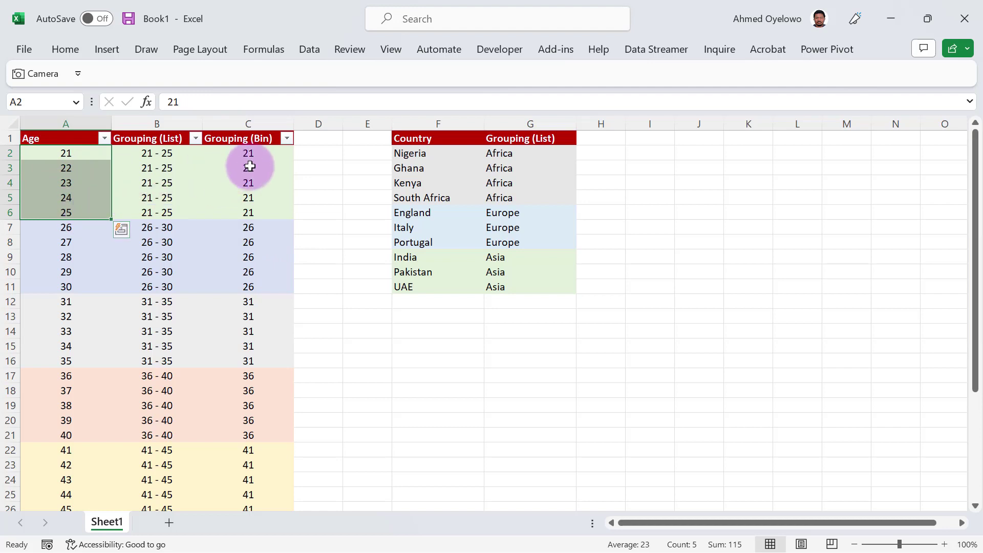
# - In Power BI Desktop, start a new group on HRDataset's Age field from the Data pane
pyautogui.hotkey('alt', 'Tab')
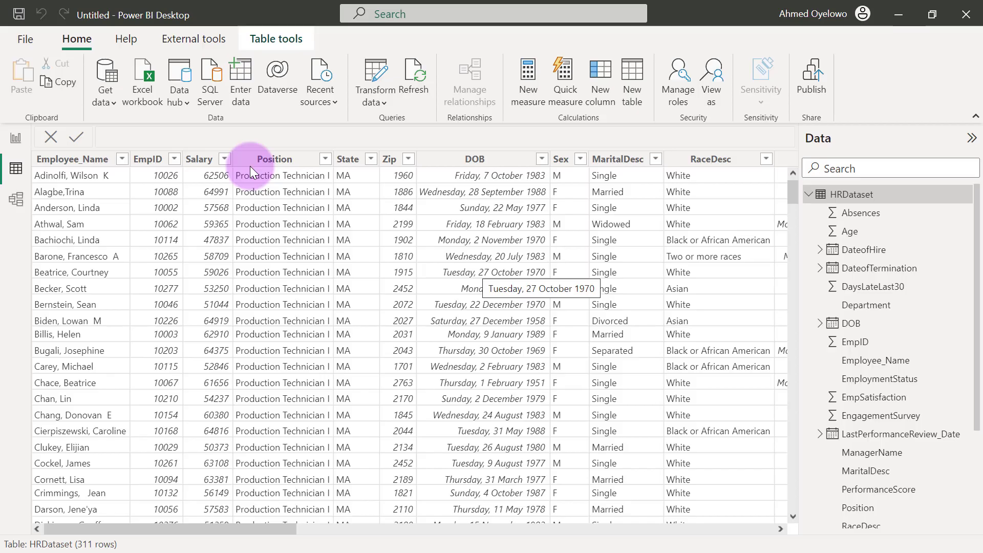
pyautogui.click(865, 238)
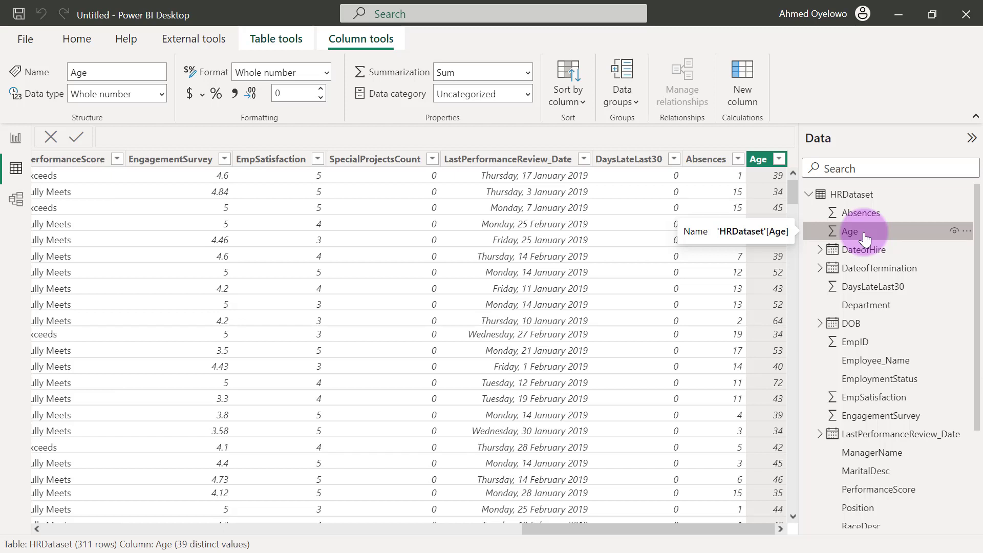
pyautogui.rightClick(864, 238)
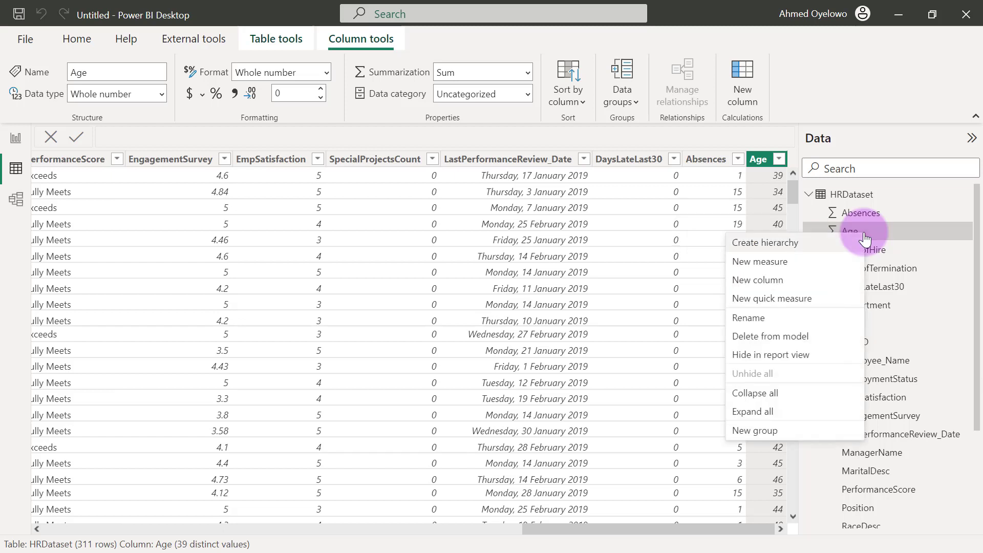
pyautogui.click(770, 432)
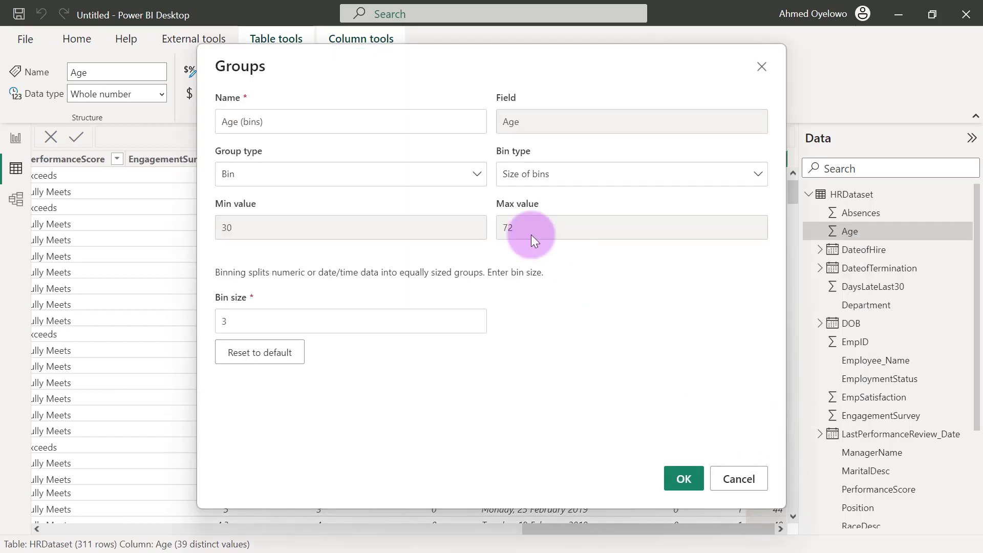
# - Select the default group name Age (bins) and bring up the Group type choices
pyautogui.moveTo(263, 122); pyautogui.dragTo(221, 123)
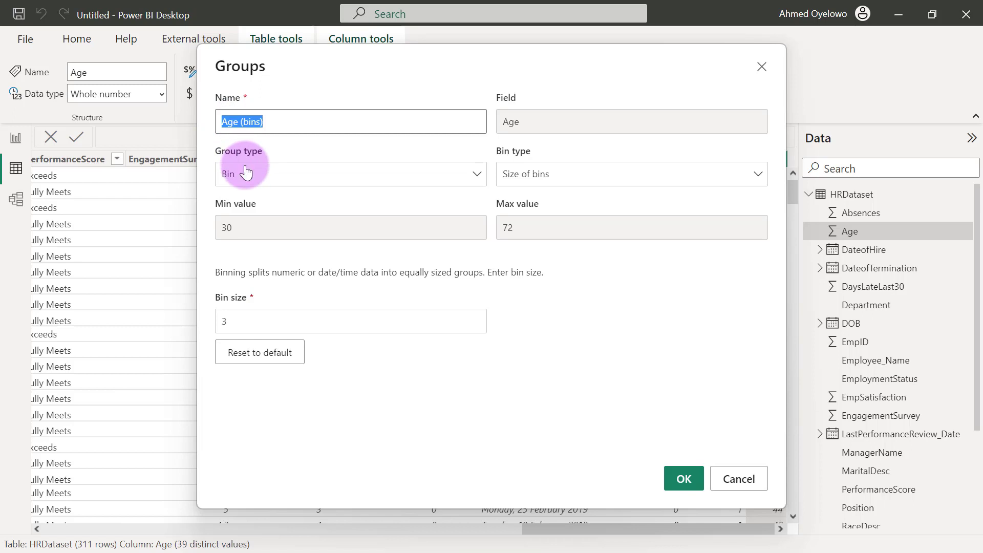
pyautogui.click(392, 184)
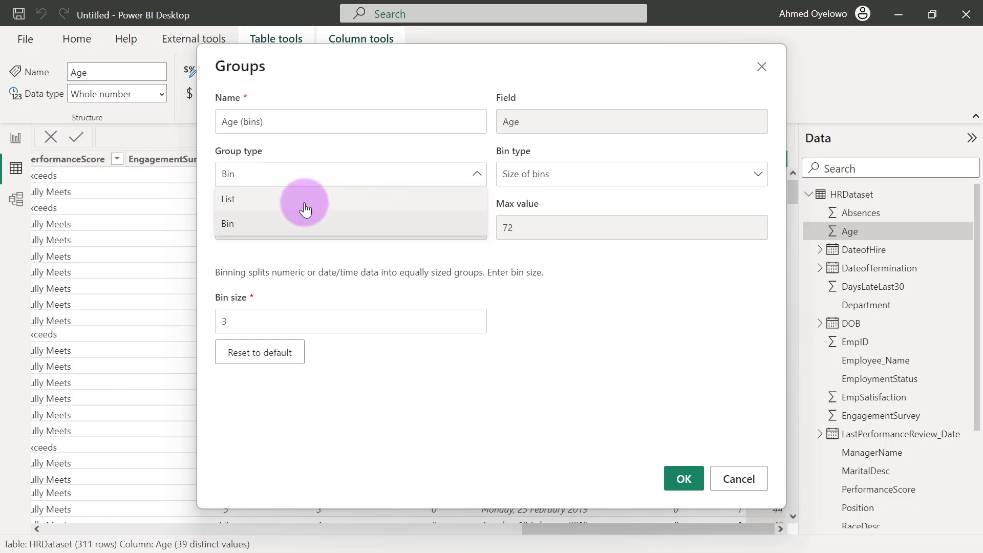
# - Switch the Age grouping to List type and select ungrouped ages 30 through 35
pyautogui.click(305, 203)
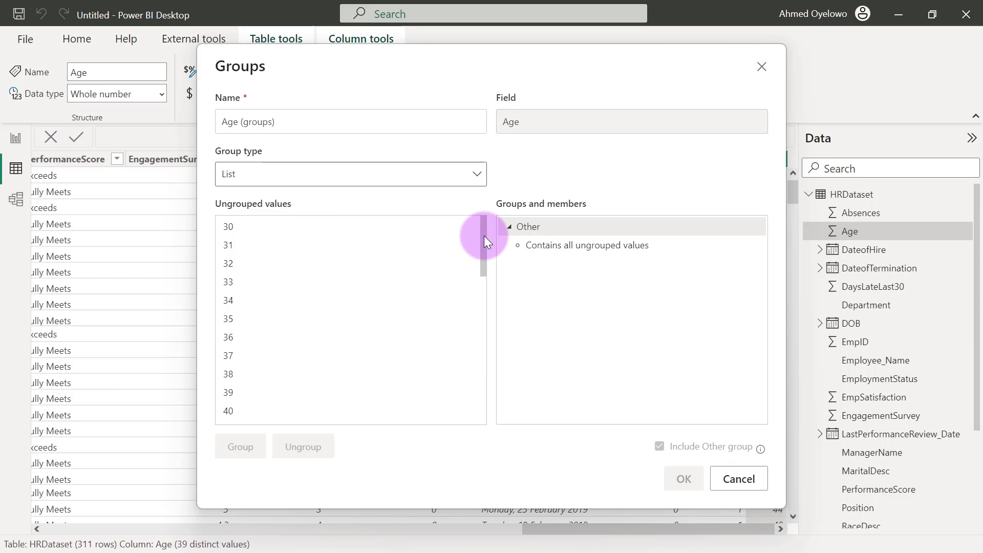
pyautogui.moveTo(484, 235)
pyautogui.mouseDown()
pyautogui.moveTo(485, 368)
pyautogui.moveTo(486, 233)
pyautogui.mouseUp()
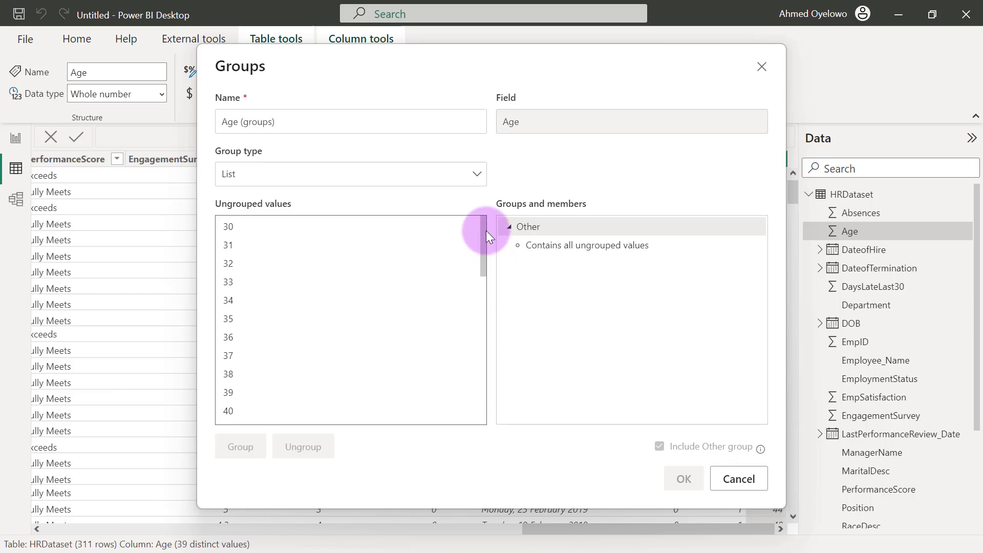
pyautogui.click(266, 226)
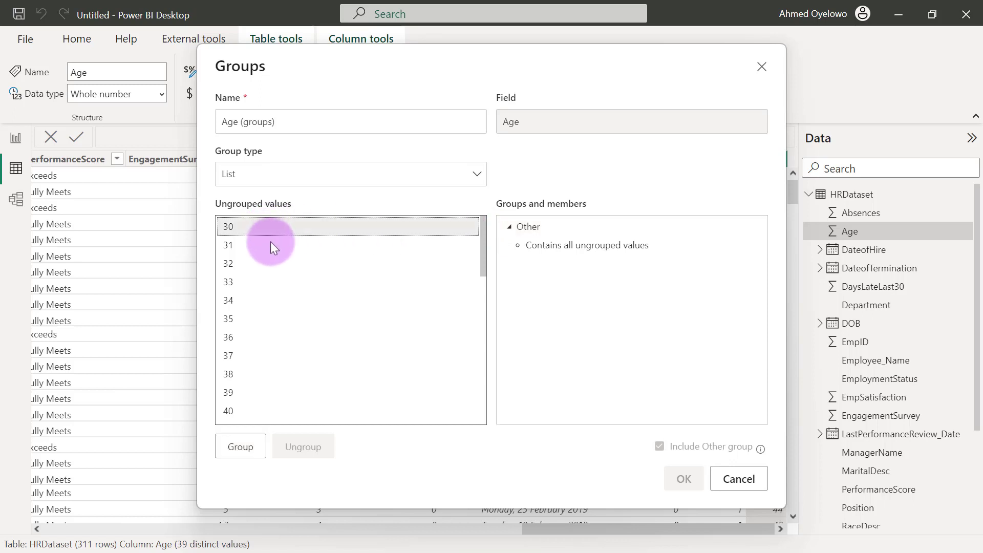
pyautogui.keyDown('ctrl'); pyautogui.click(271, 244); pyautogui.keyUp('ctrl')
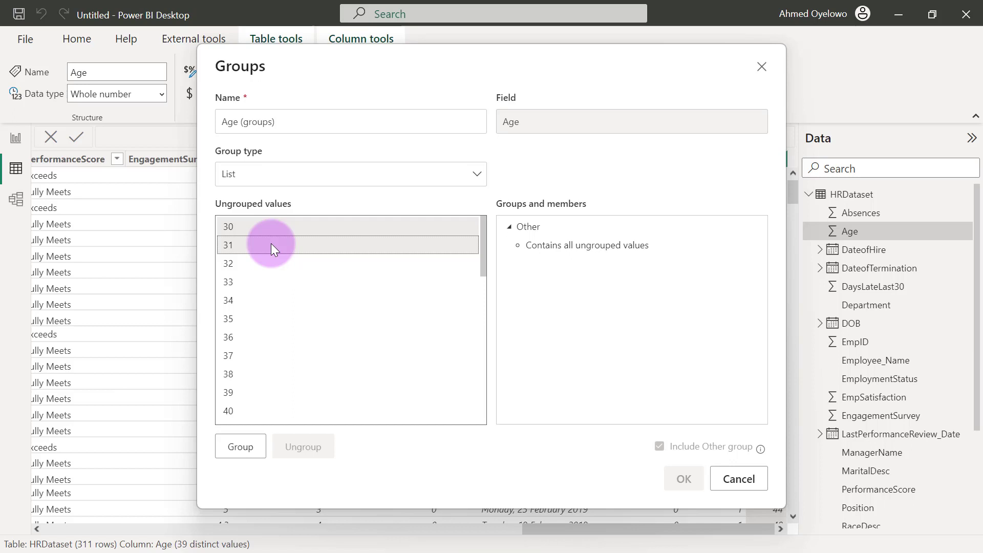
pyautogui.click(247, 225)
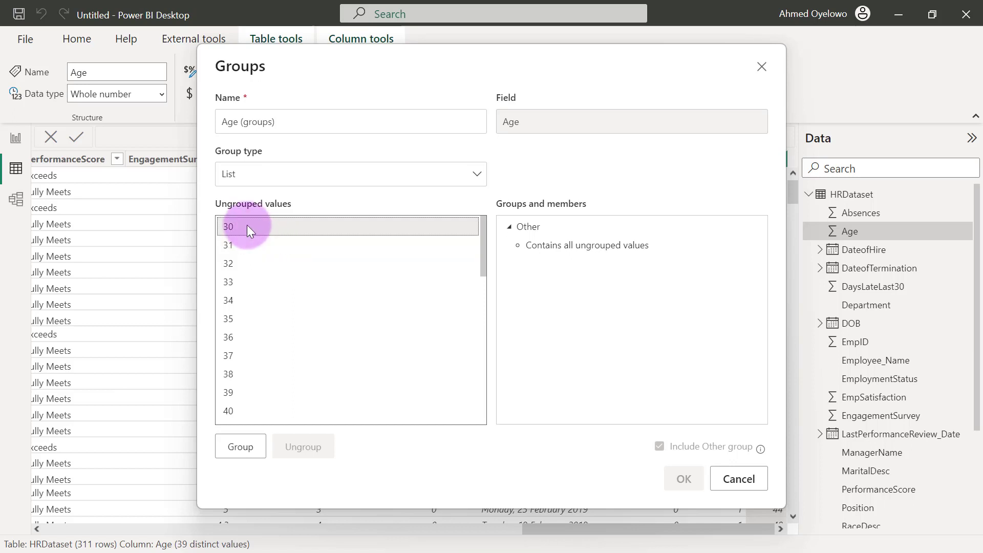
pyautogui.keyDown('shift'); pyautogui.click(258, 317); pyautogui.keyUp('shift')
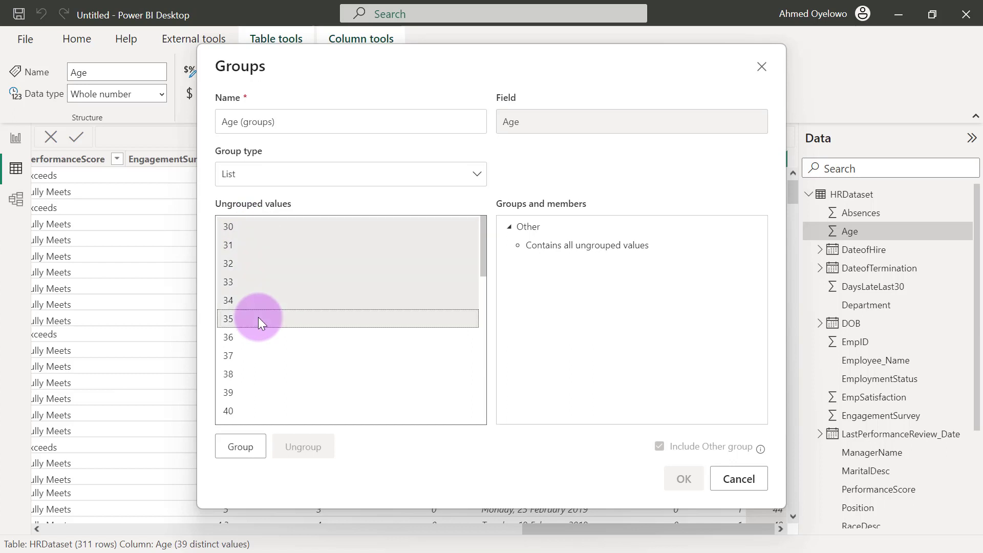
# - Group ages 30 to 35 together and name the group '30 - 35'
pyautogui.click(245, 451)
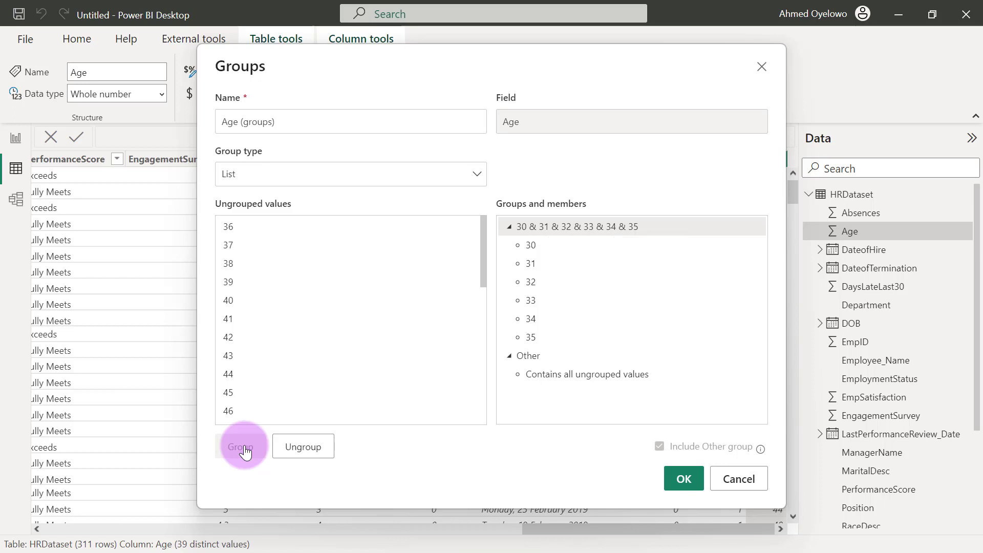
pyautogui.doubleClick(556, 235)
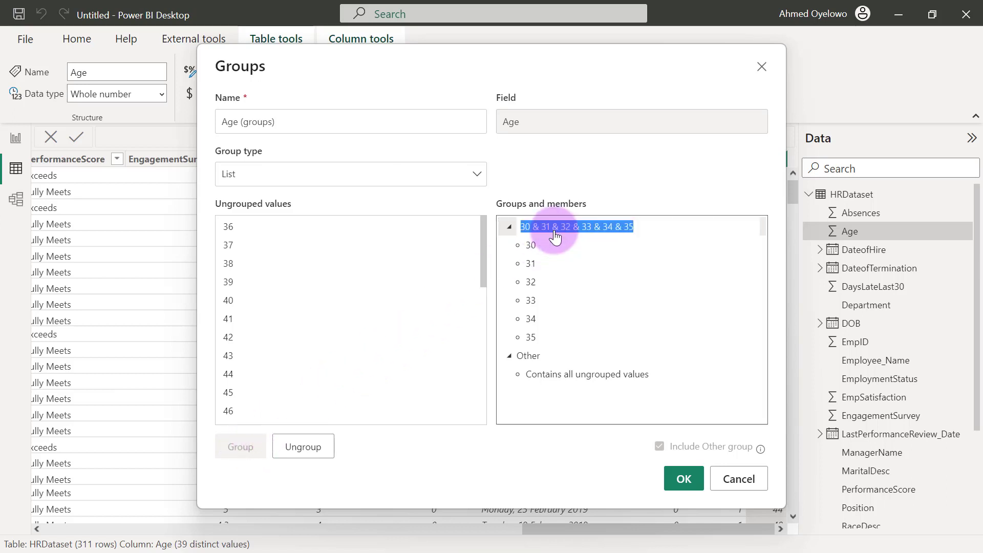
pyautogui.write('30 ')
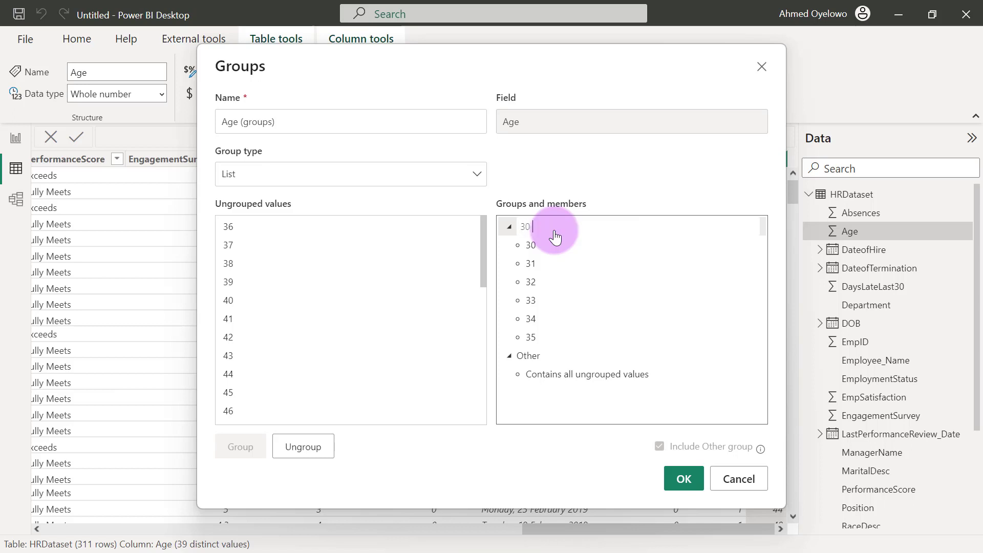
pyautogui.write('- 35')
pyautogui.press('Return')
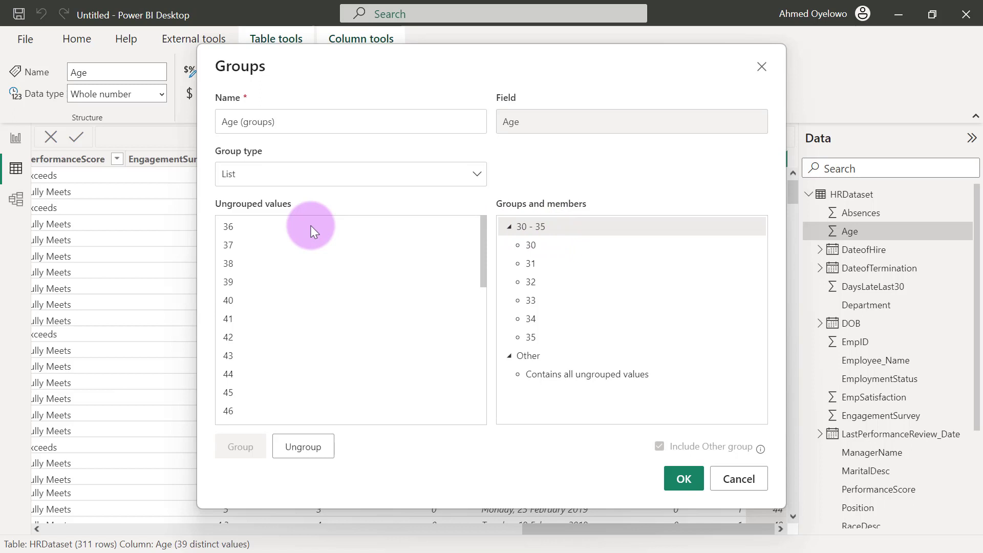
# - Group ages 36 to 40 together and name the group '36 - 40'
pyautogui.click(257, 225)
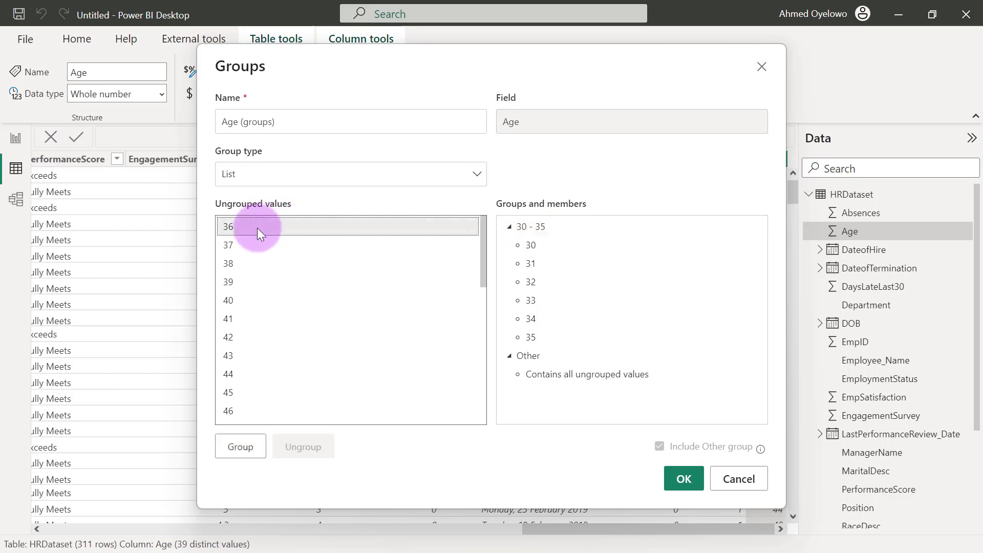
pyautogui.keyDown('shift'); pyautogui.click(258, 302); pyautogui.keyUp('shift')
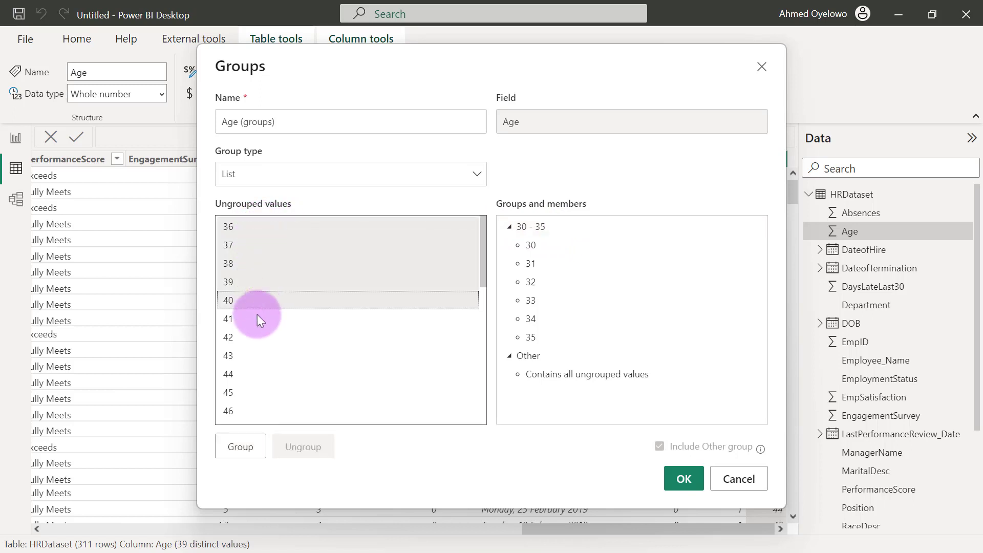
pyautogui.click(245, 453)
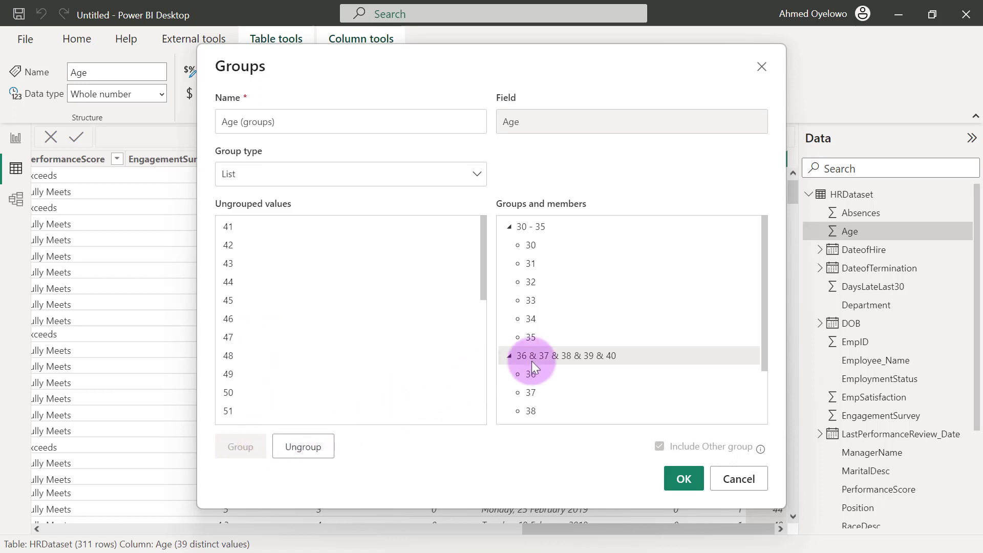
pyautogui.doubleClick(558, 360)
pyautogui.write('3')
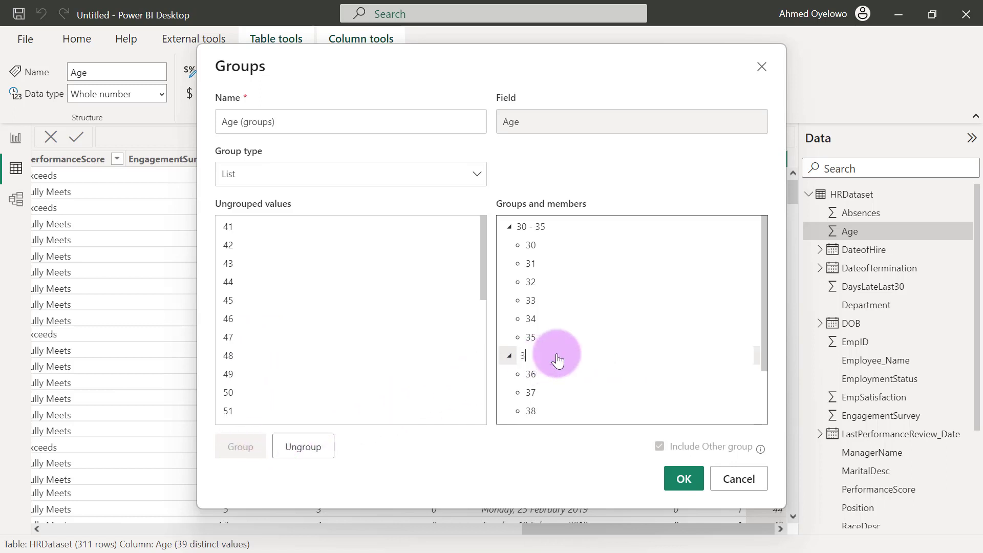
pyautogui.write('6 - 40')
pyautogui.press('Return')
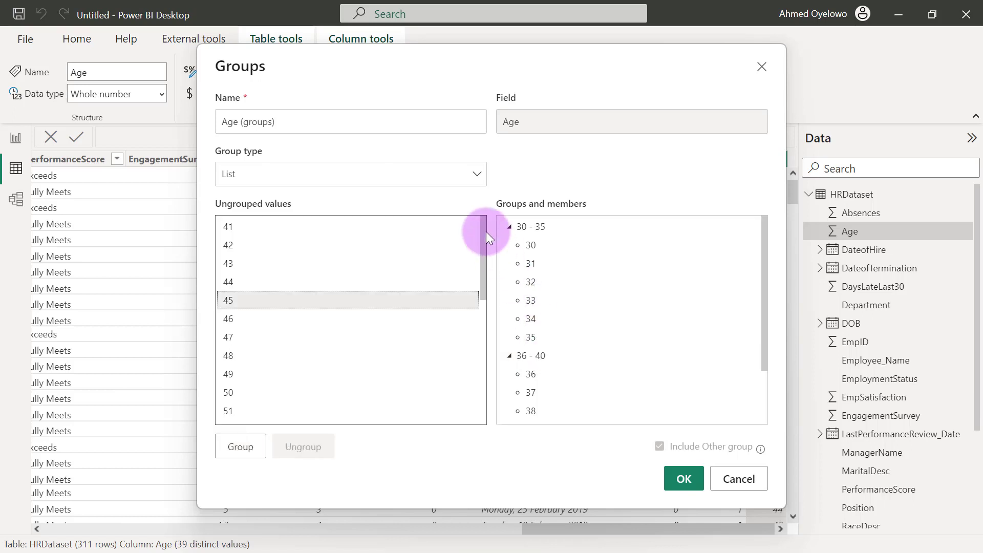
# - Review the group list and the remaining ungrouped ages 61 through 72
pyautogui.scroll(-2, 484, 286)
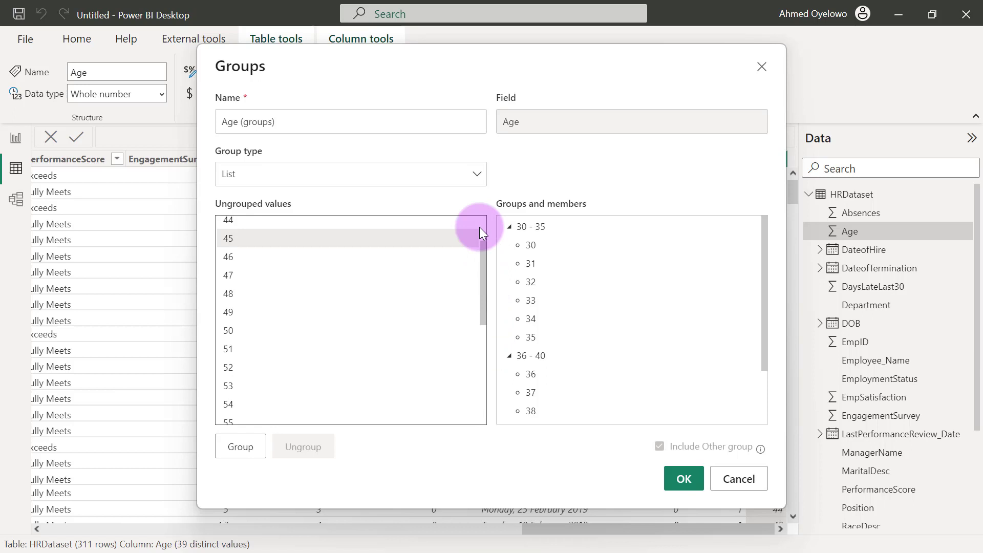
pyautogui.scroll(2, 479, 220)
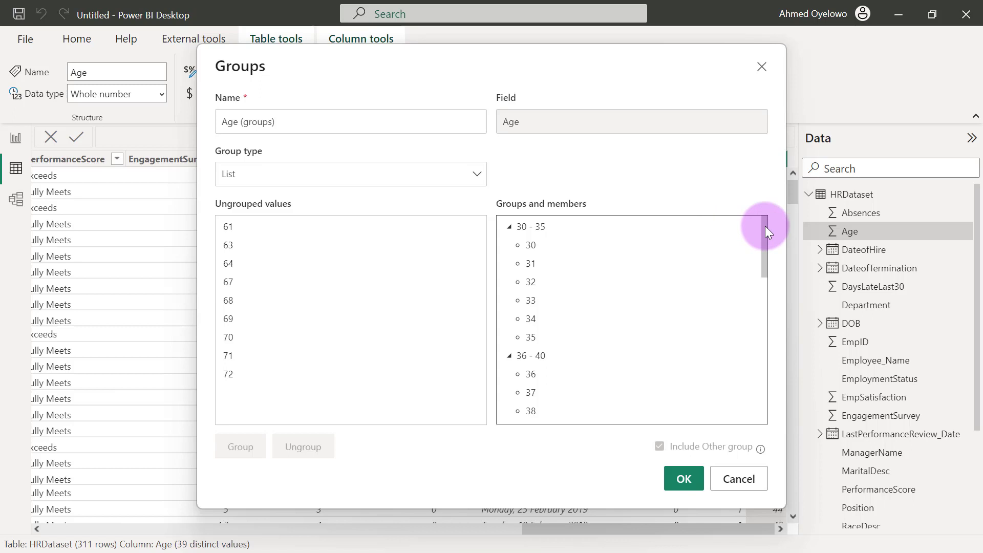
pyautogui.moveTo(764, 226); pyautogui.dragTo(767, 377)
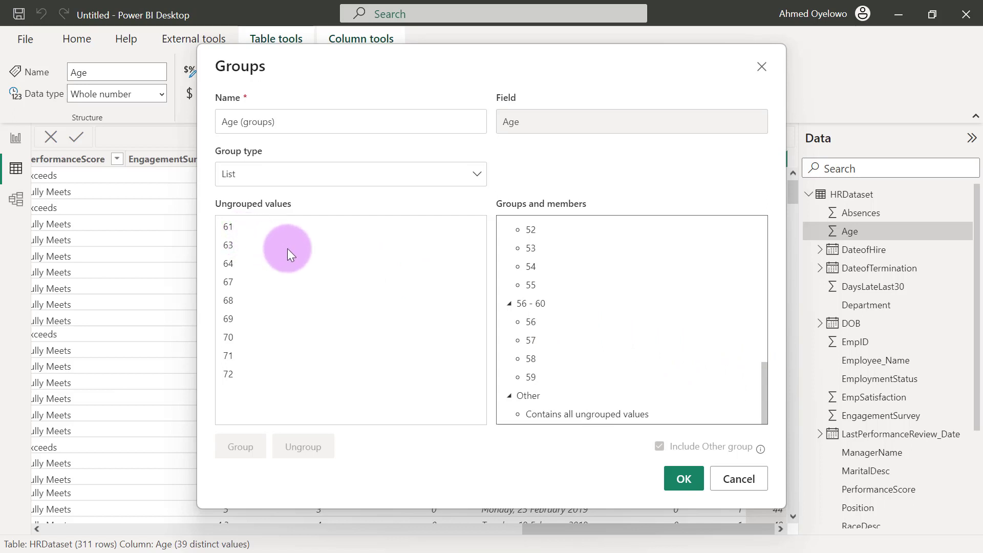
pyautogui.click(254, 231)
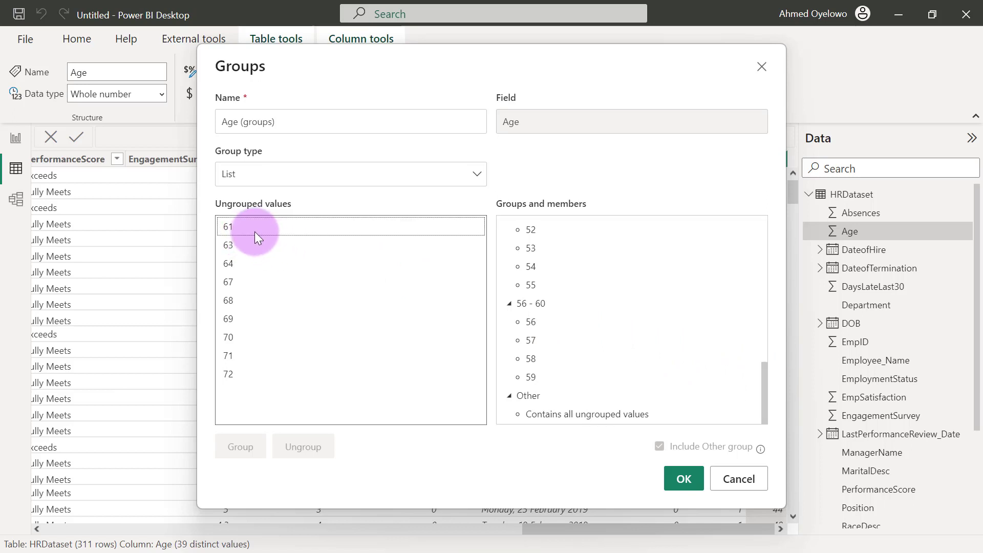
pyautogui.keyDown('shift'); pyautogui.click(269, 376); pyautogui.keyUp('shift')
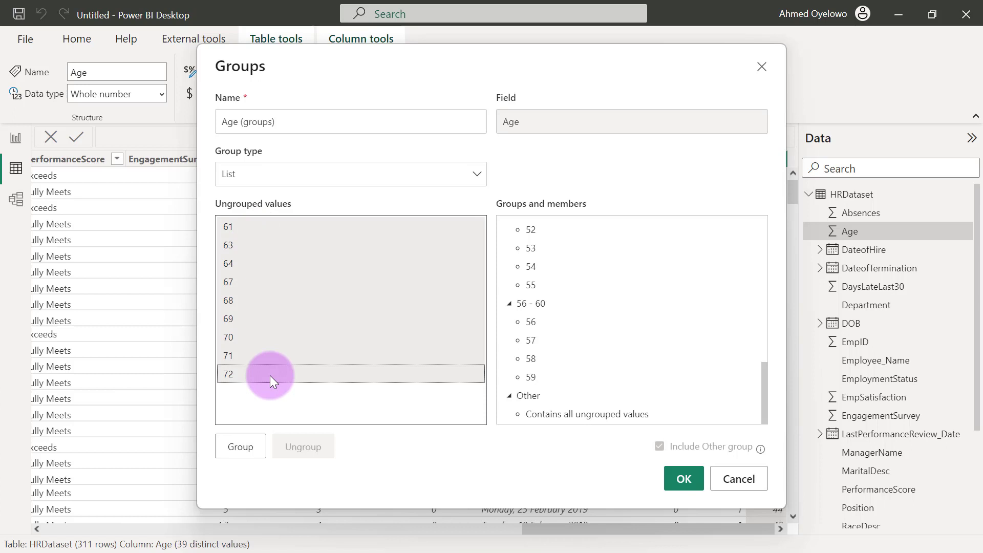
pyautogui.click(248, 226)
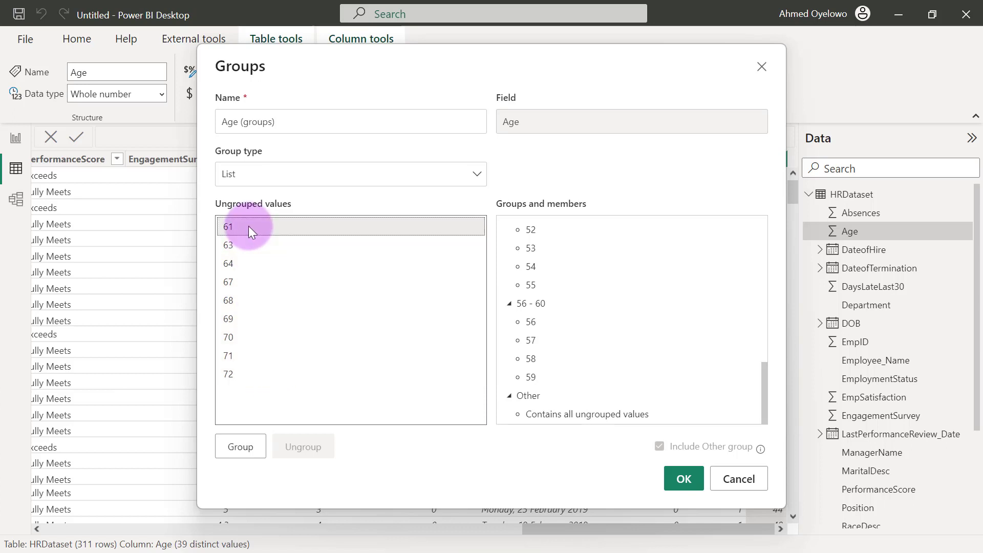
# - Rename the Other group to 'Above 60'
pyautogui.doubleClick(532, 398)
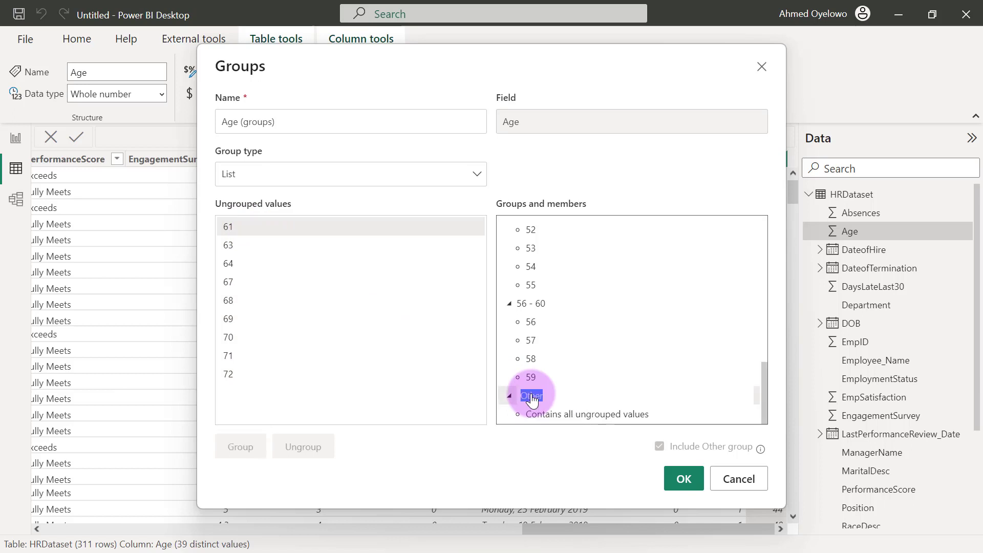
pyautogui.write('Above 60')
pyautogui.press('Return')
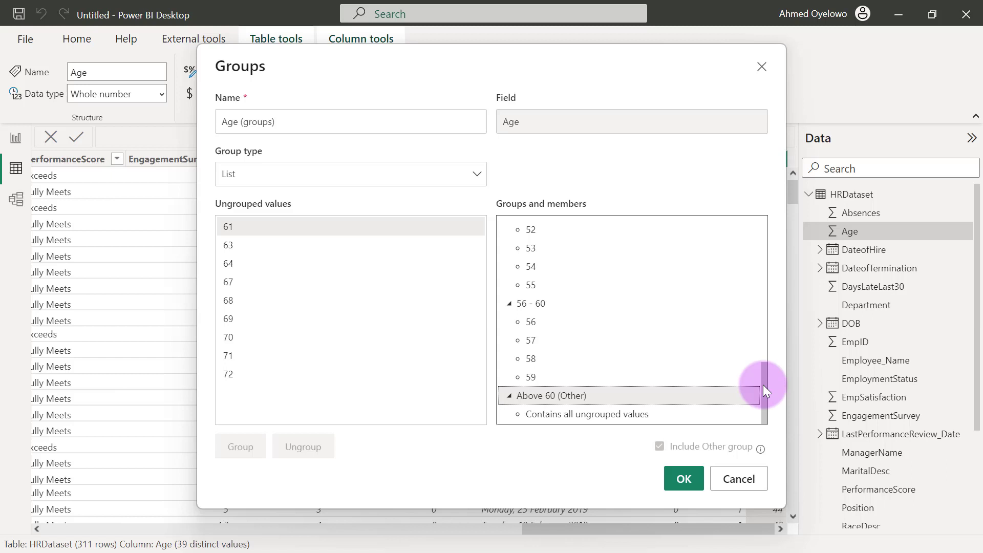
pyautogui.moveTo(763, 385); pyautogui.dragTo(765, 324)
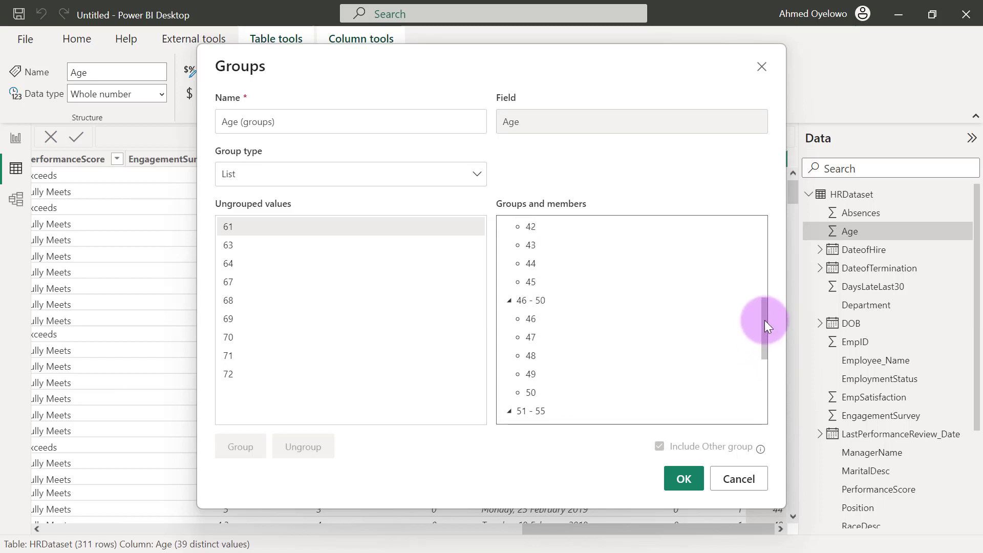
pyautogui.click(560, 340)
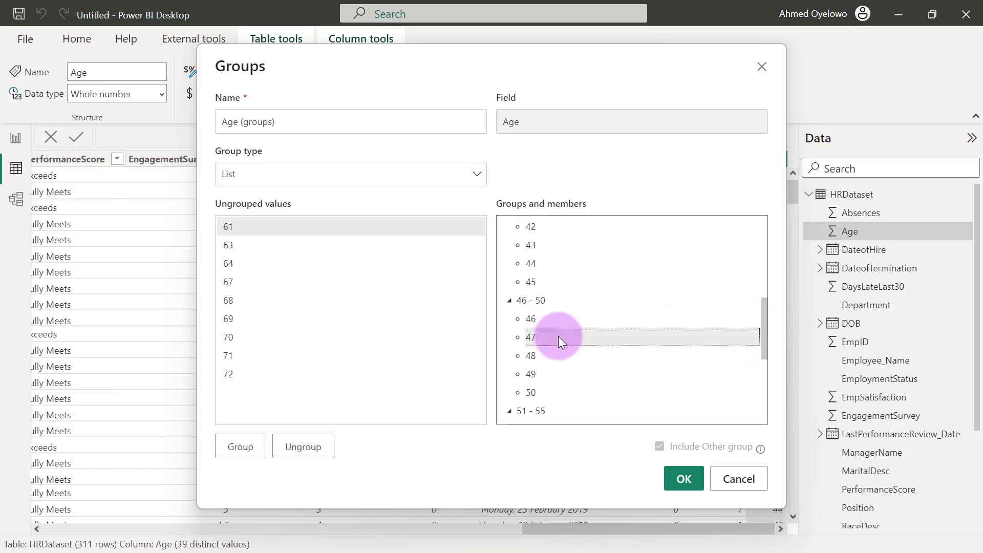
pyautogui.click(308, 447)
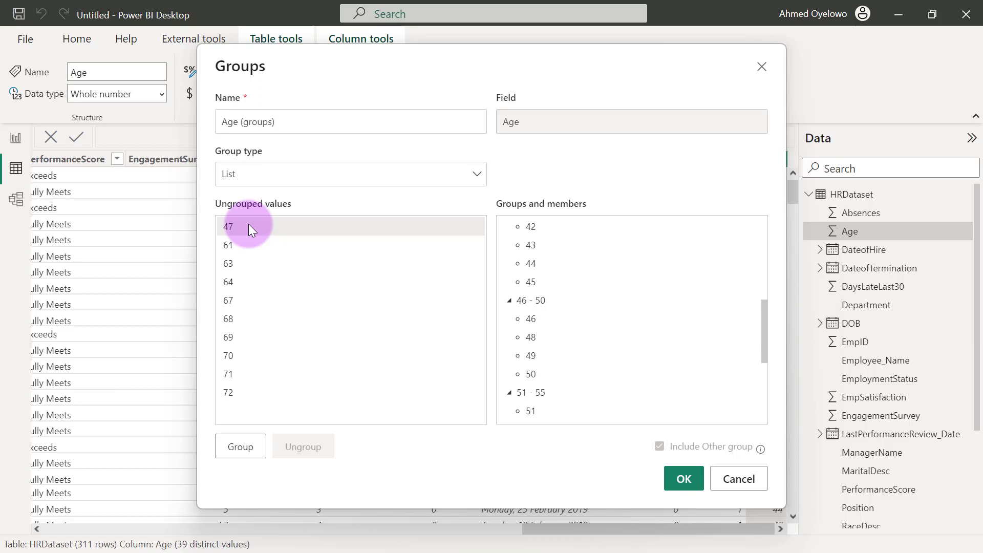
pyautogui.click(550, 300)
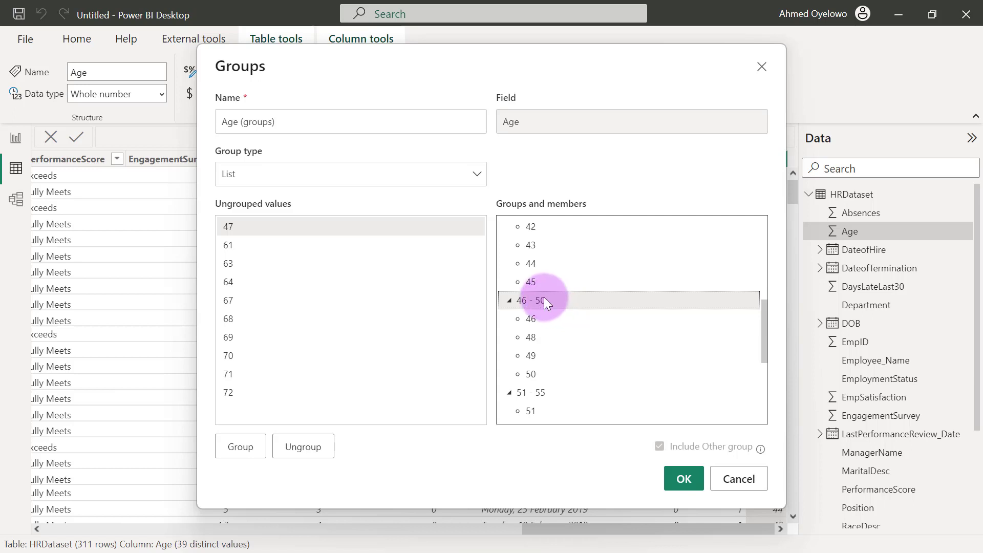
pyautogui.click(241, 446)
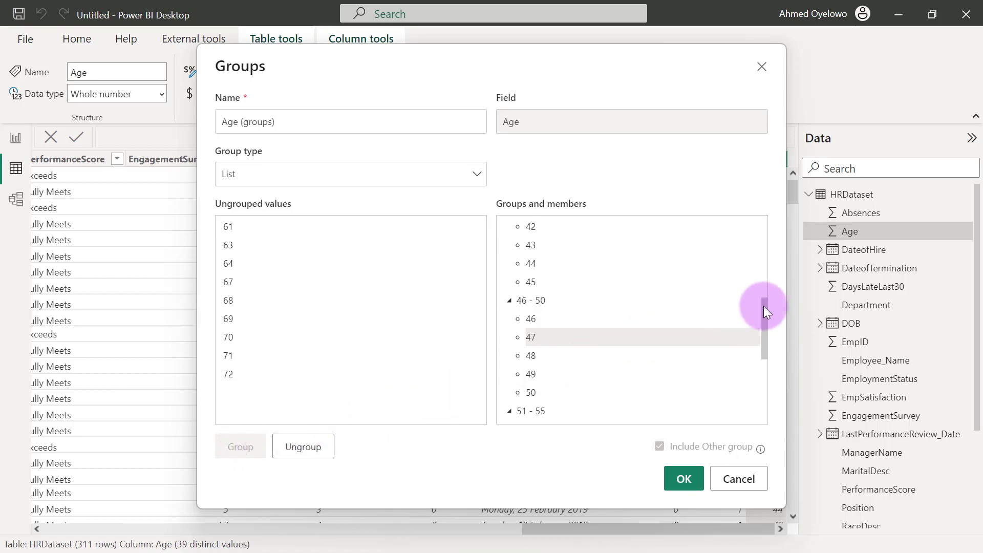
pyautogui.moveTo(764, 306); pyautogui.dragTo(754, 392)
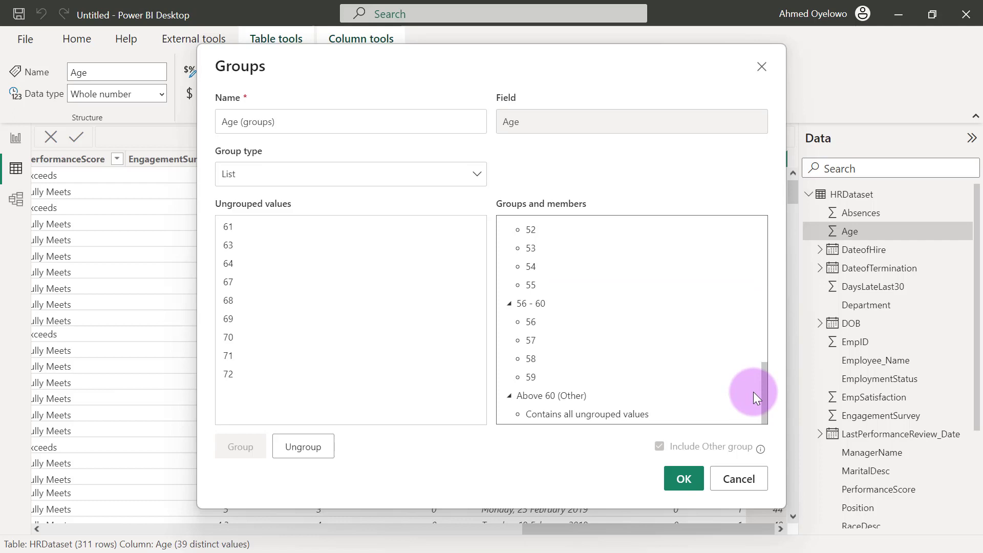
# - Apply the age groups as a column and check Age (groups) values in its header dropdown
pyautogui.click(684, 478)
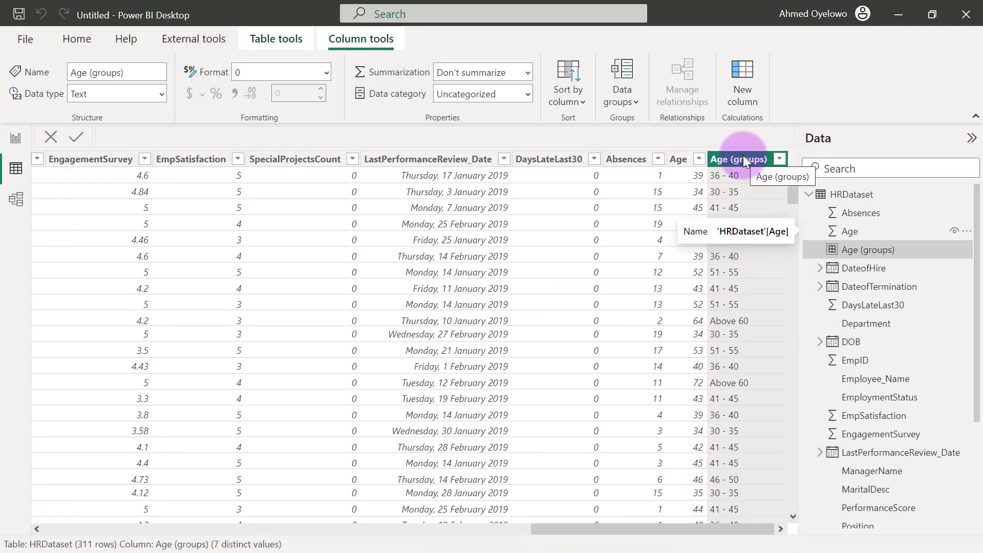
pyautogui.click(780, 159)
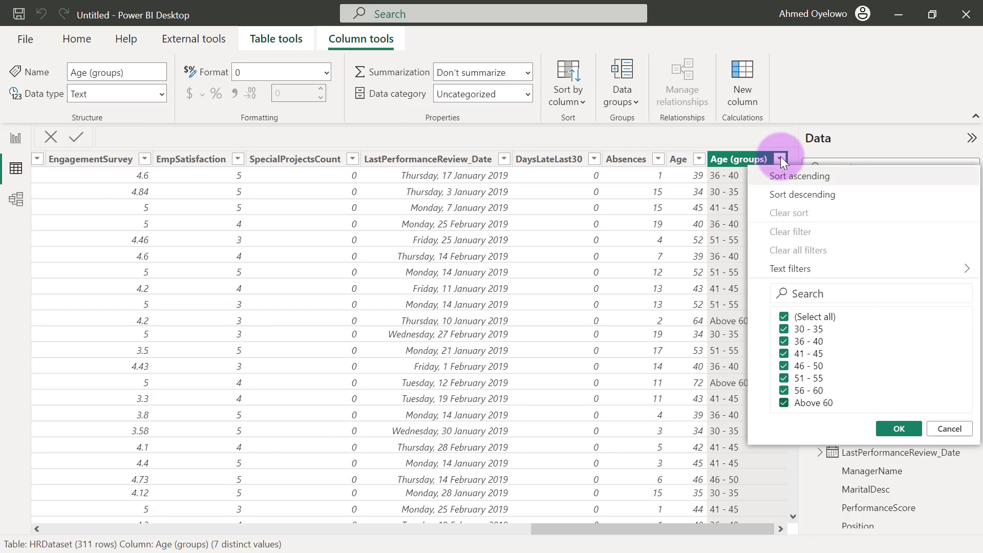
pyautogui.click(949, 429)
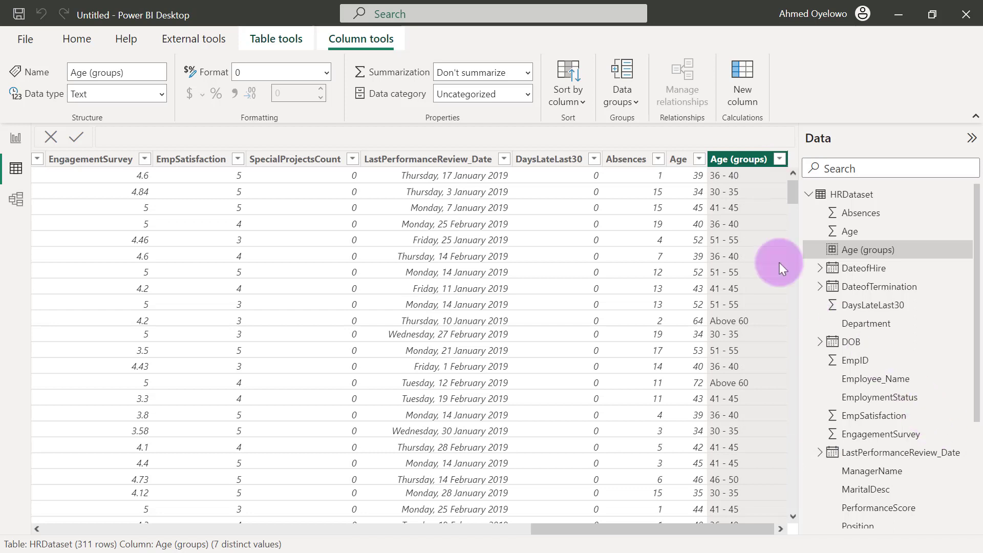
# - Start a new group from the Age column header in the HRDataset table
pyautogui.click(679, 160)
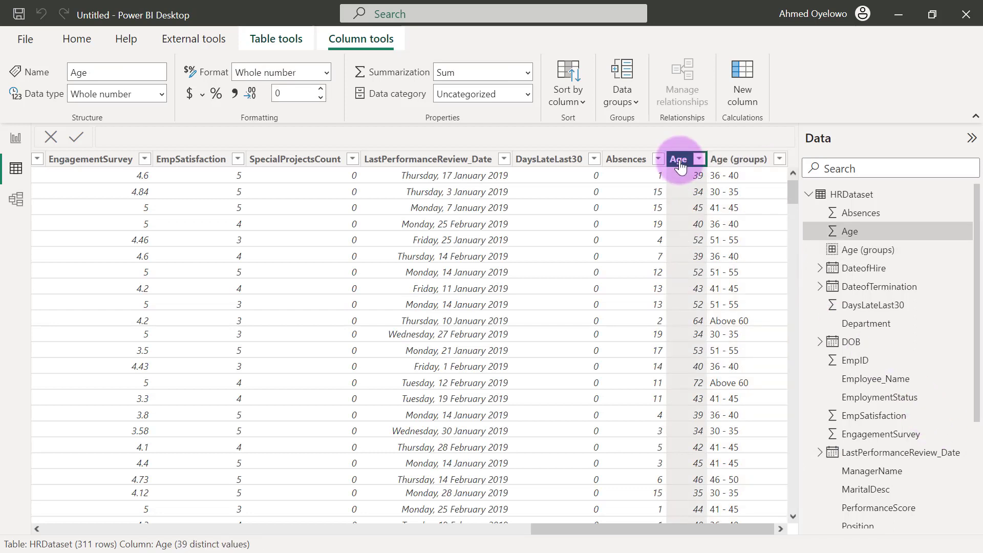
pyautogui.rightClick(680, 165)
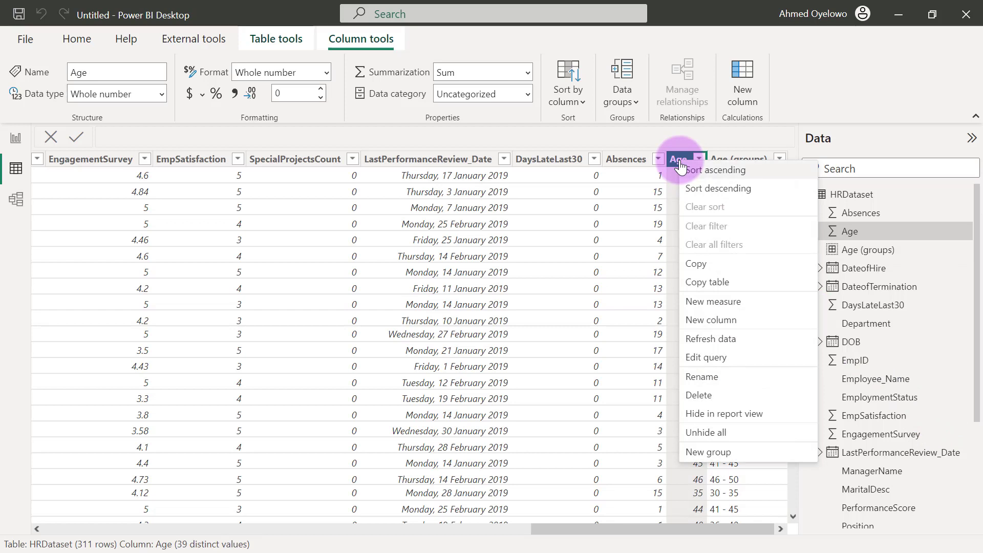
pyautogui.click(708, 452)
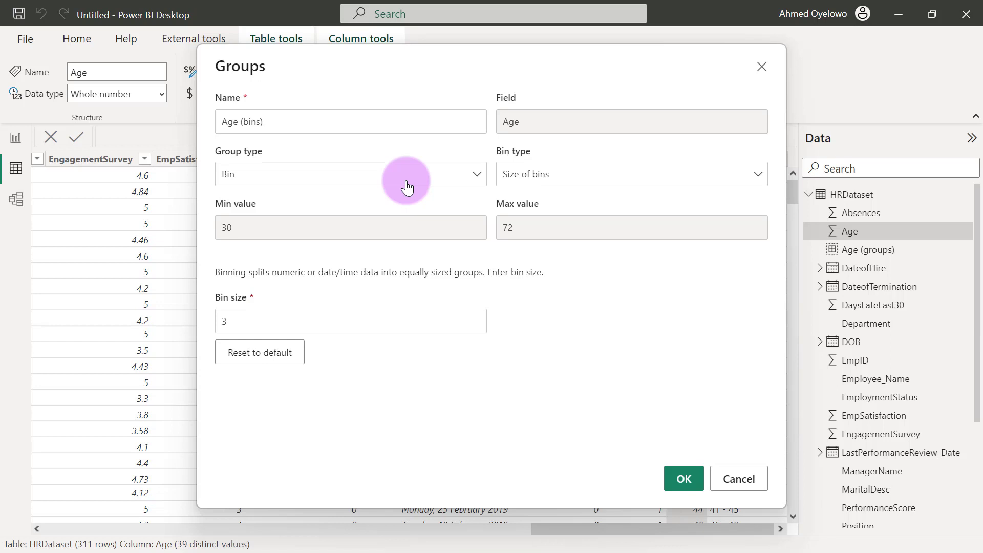
# - Set the bin type to Number of bins with a count of 14 and create Age (bins)
pyautogui.click(558, 178)
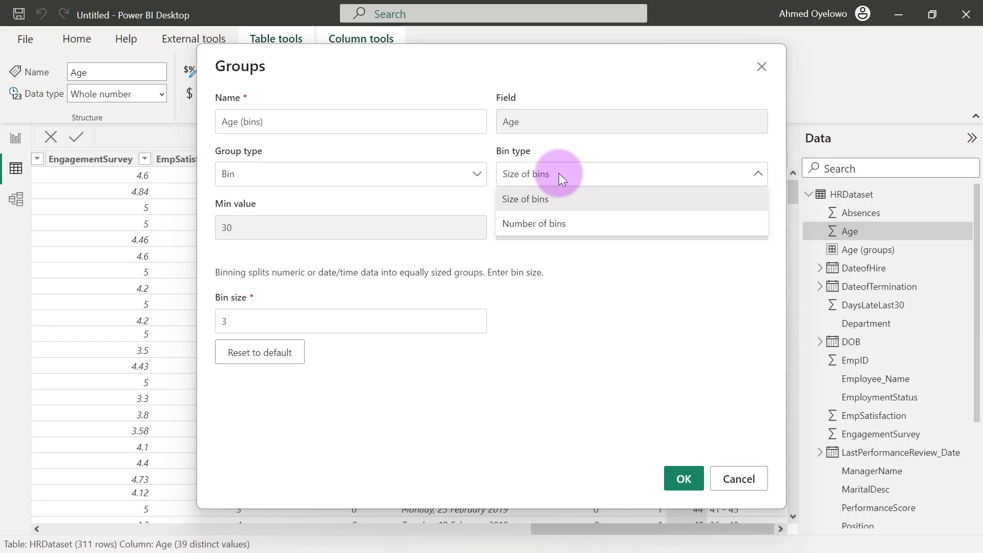
pyautogui.click(560, 179)
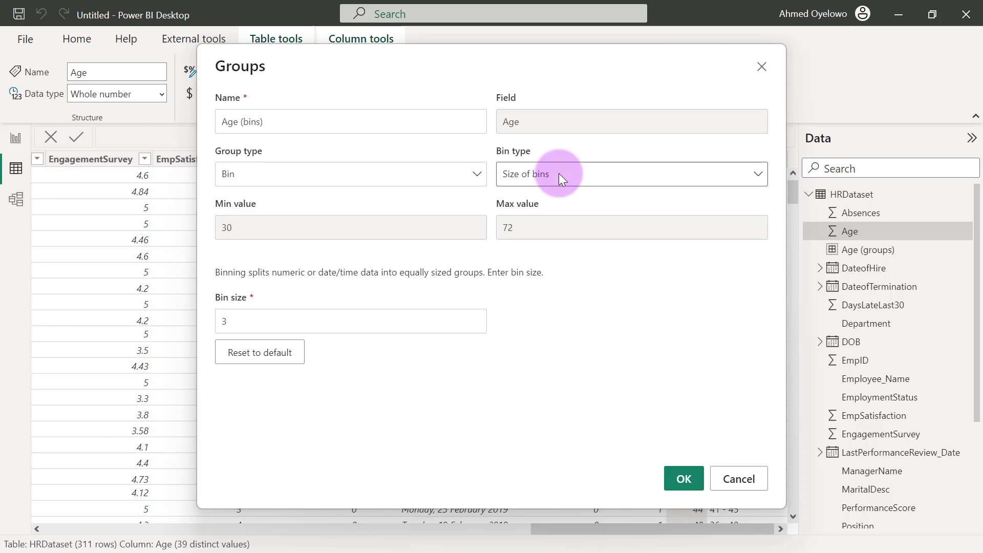
pyautogui.click(559, 179)
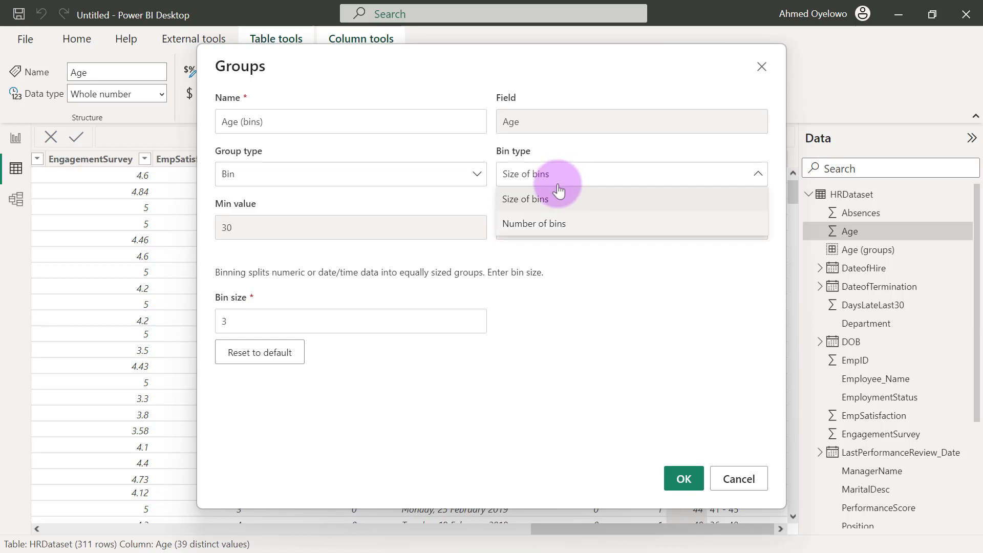
pyautogui.click(545, 221)
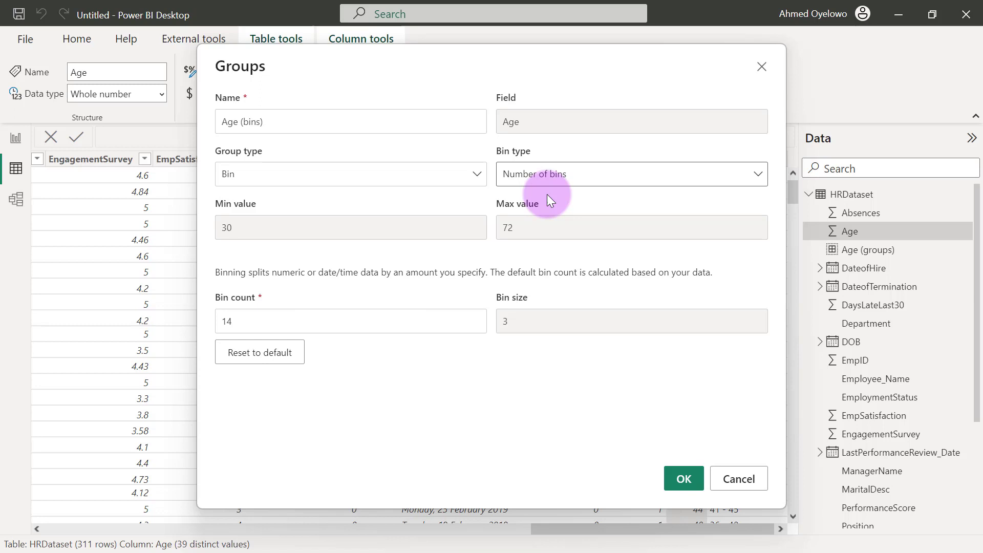
pyautogui.click(542, 173)
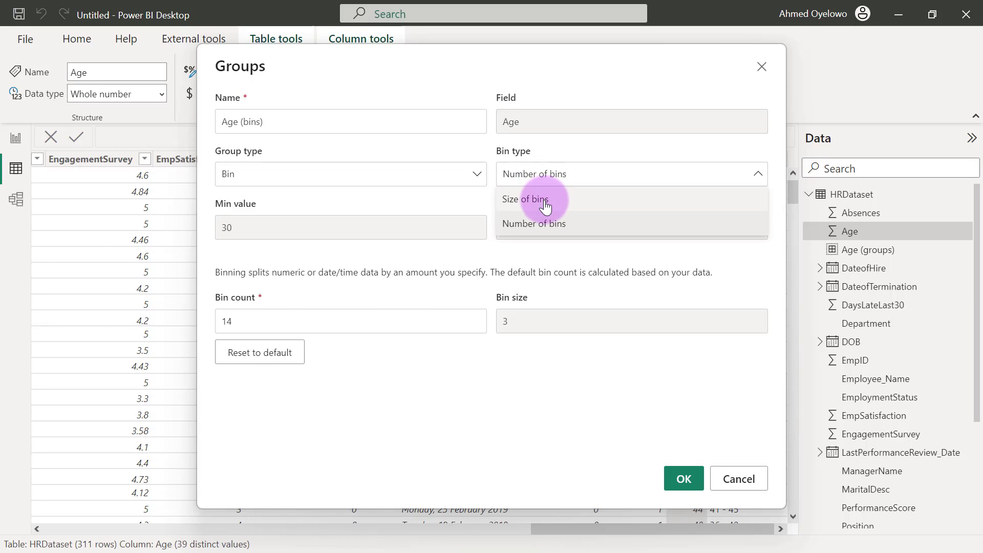
pyautogui.click(544, 204)
pyautogui.moveTo(248, 321); pyautogui.dragTo(215, 321)
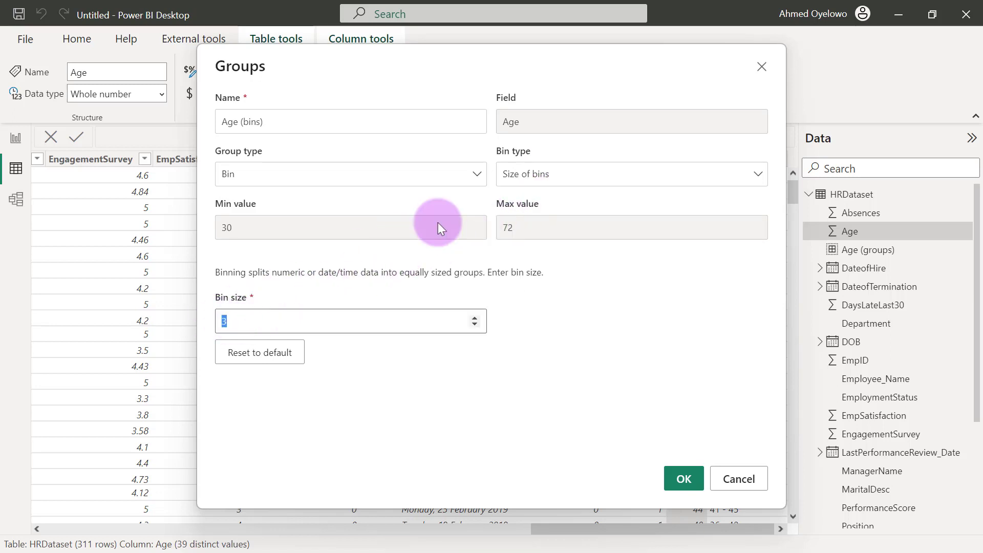
pyautogui.click(544, 174)
pyautogui.click(545, 225)
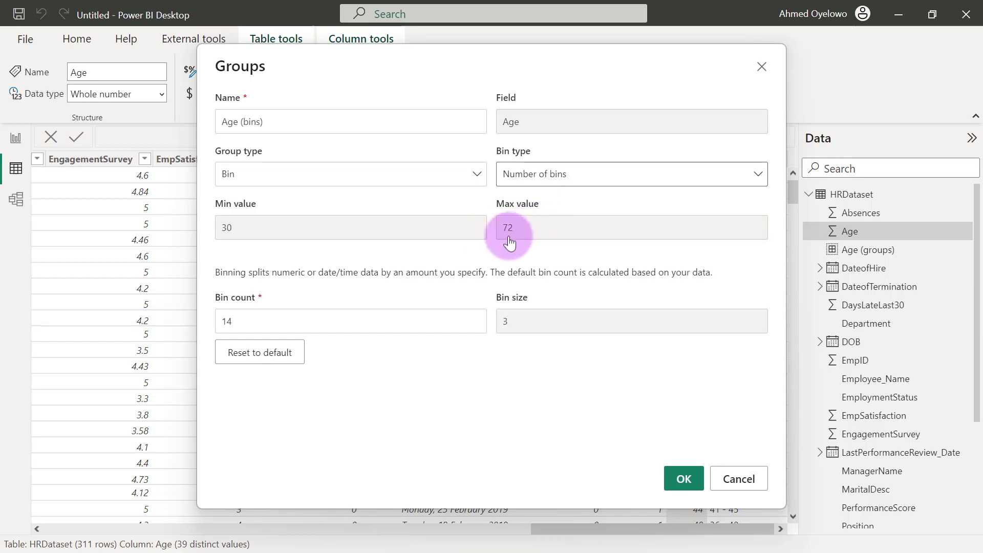
pyautogui.click(248, 316)
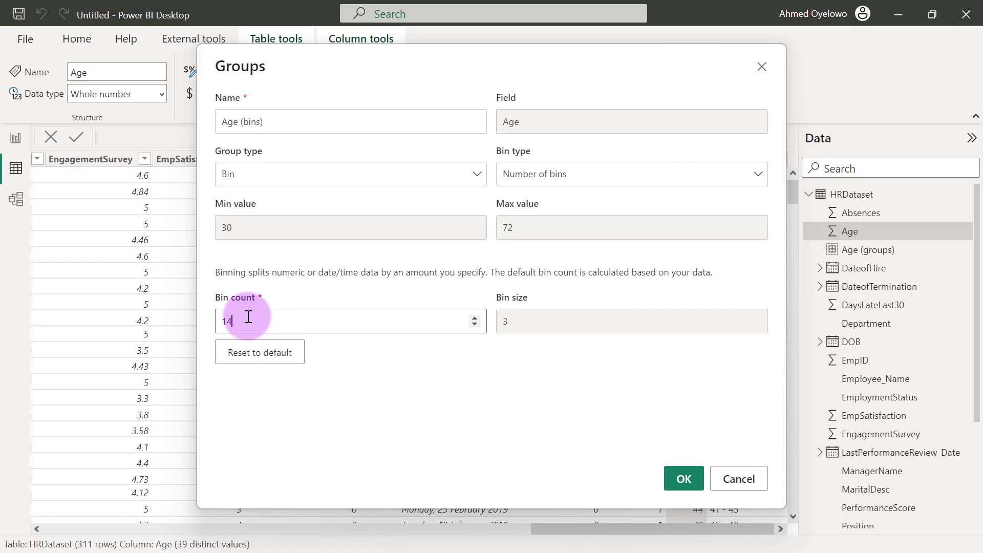
pyautogui.click(676, 478)
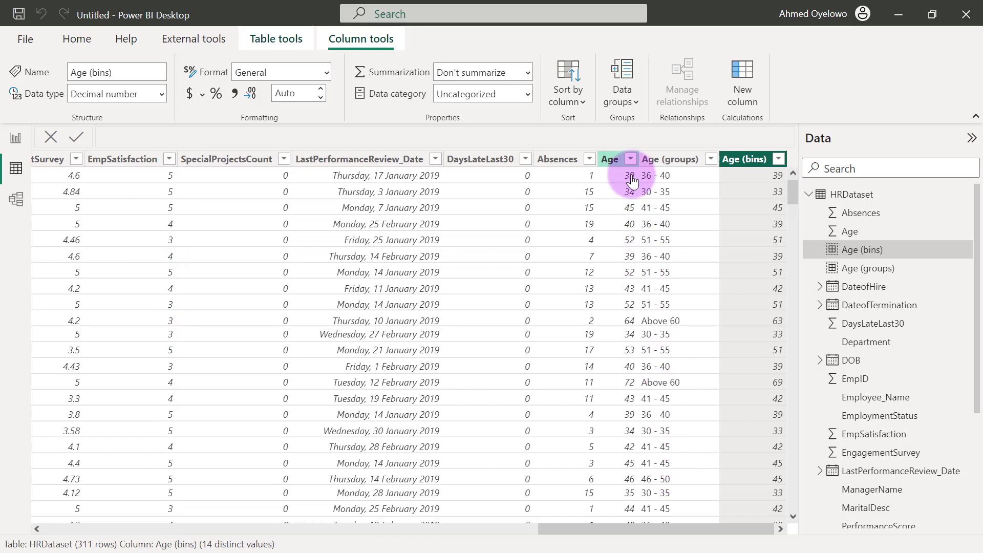
# - Sort HRDataset by the Age column ascending, lowest to highest
pyautogui.click(630, 160)
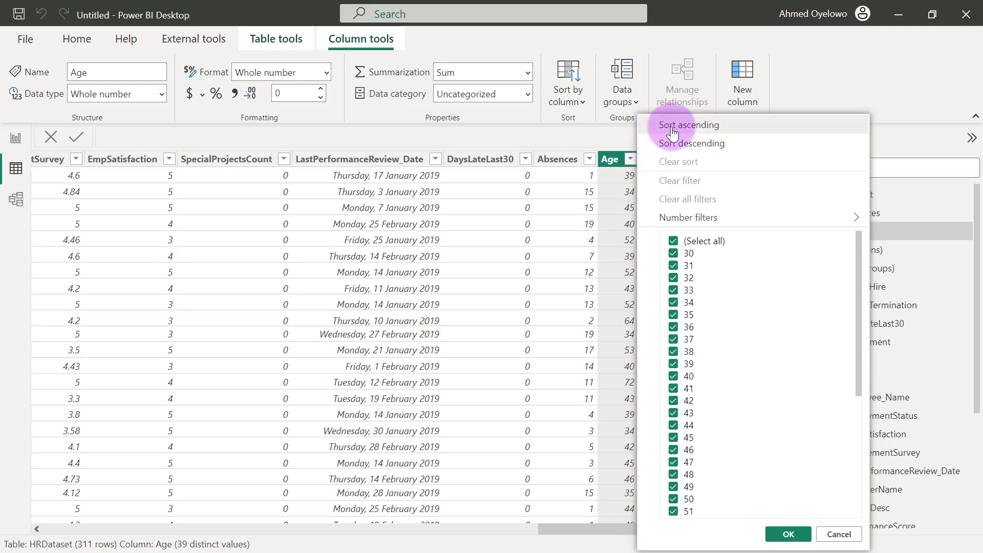
pyautogui.click(668, 127)
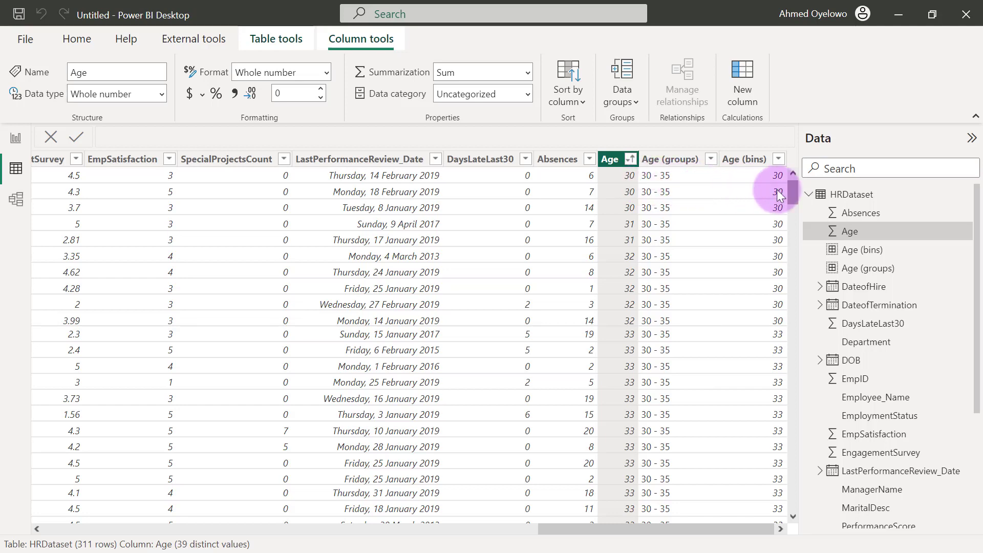
pyautogui.moveTo(793, 190); pyautogui.dragTo(792, 238)
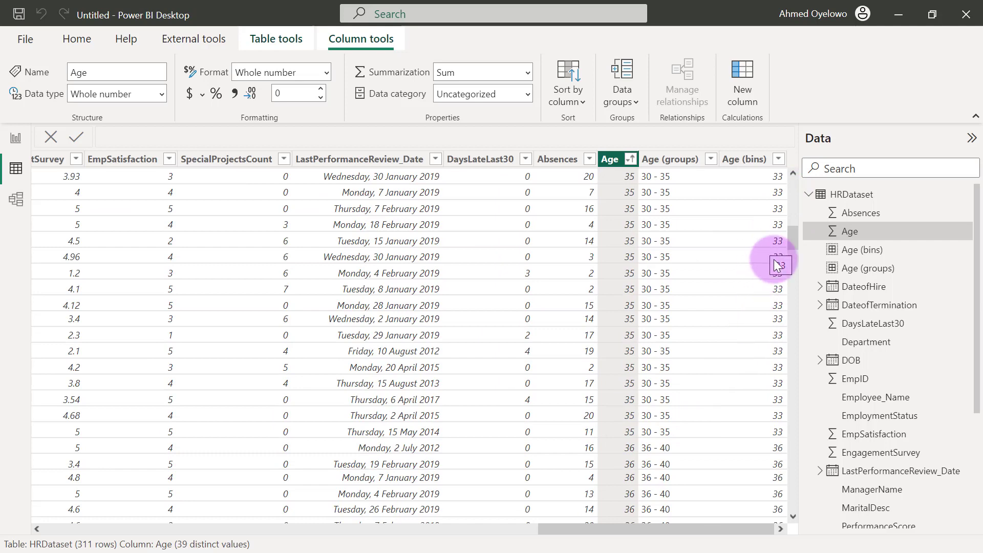
pyautogui.moveTo(792, 236); pyautogui.dragTo(793, 191)
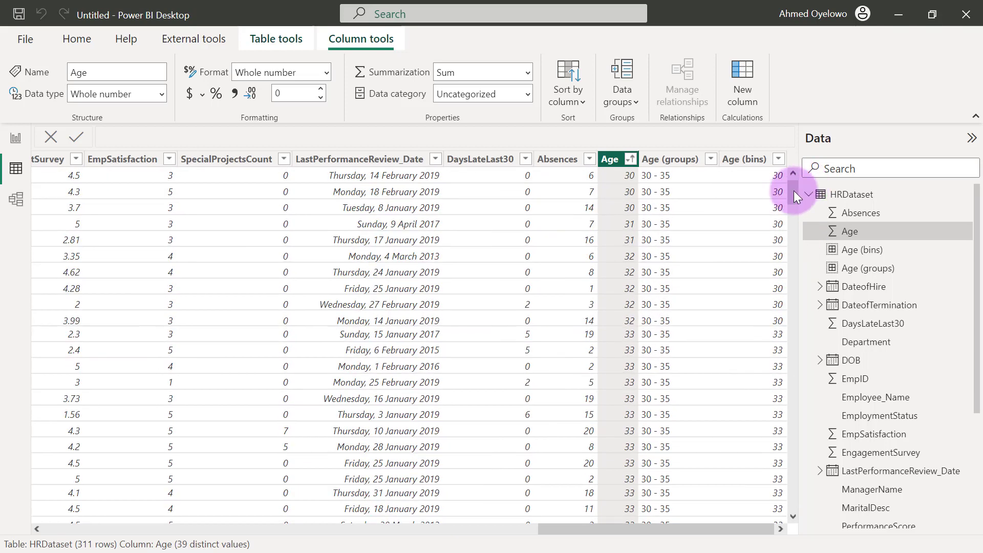